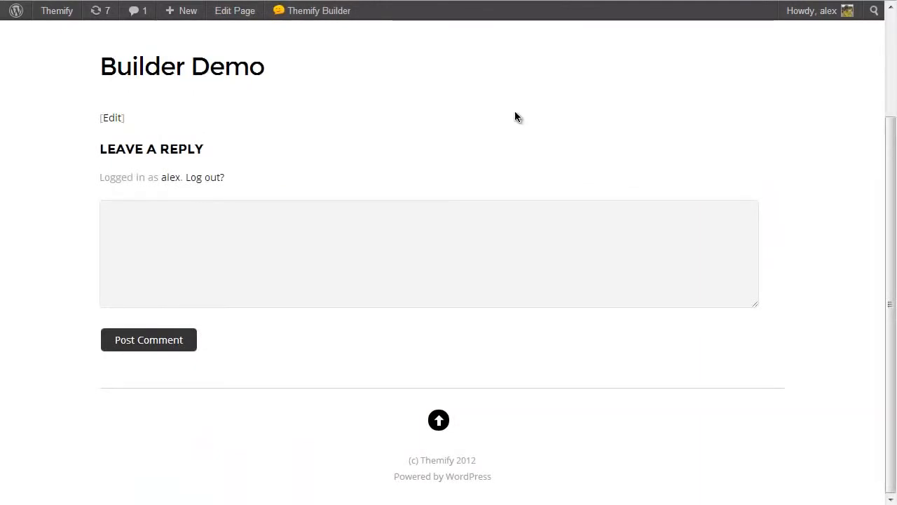
Turn on Themify Builder for the Builder Demo page and divide the empty first row into two equal columns.
mouse_move(298, 20)
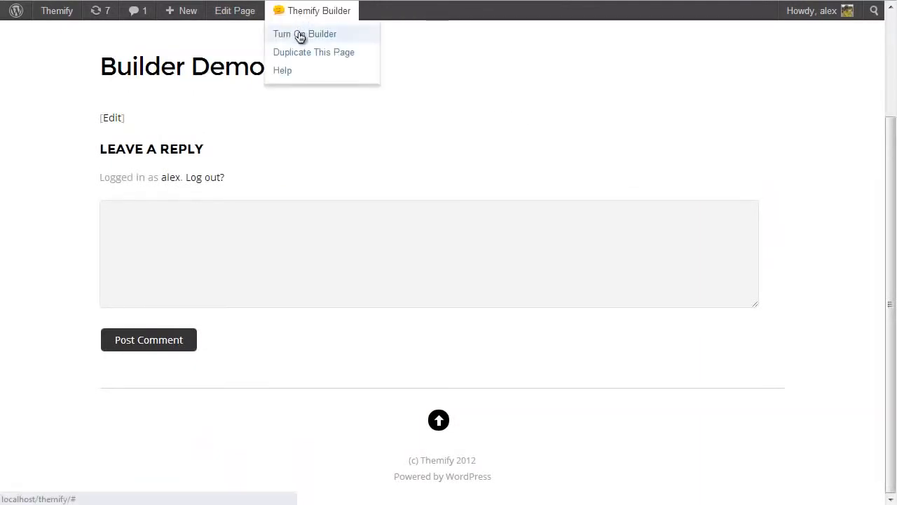
left_click(300, 36)
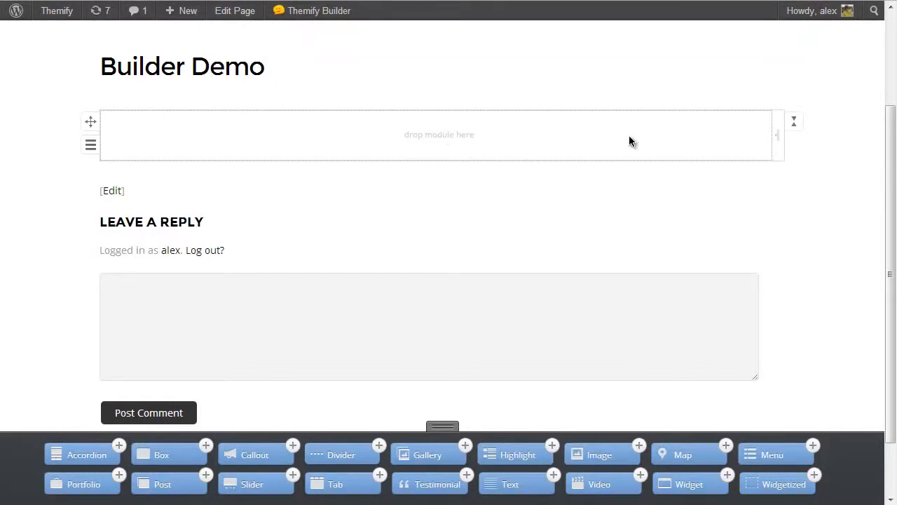
left_click_drag(779, 132, 499, 134)
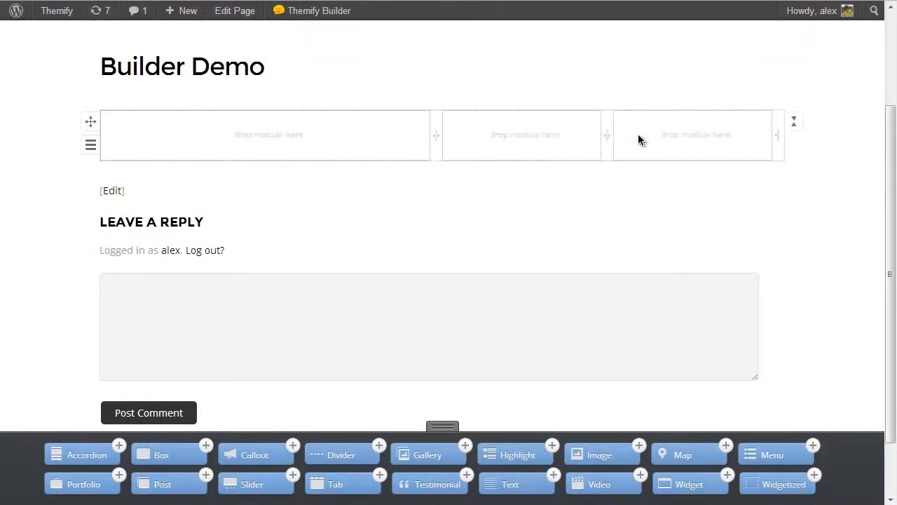
left_click_drag(627, 134, 737, 143)
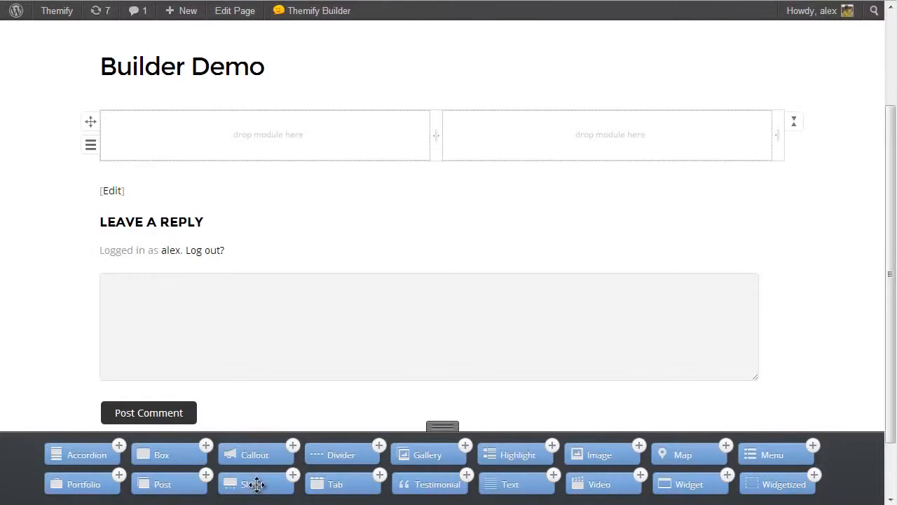
Add a Slider module to the first column showing 3 blog posts from the News category, with content display set to None.
left_click_drag(250, 487, 250, 154)
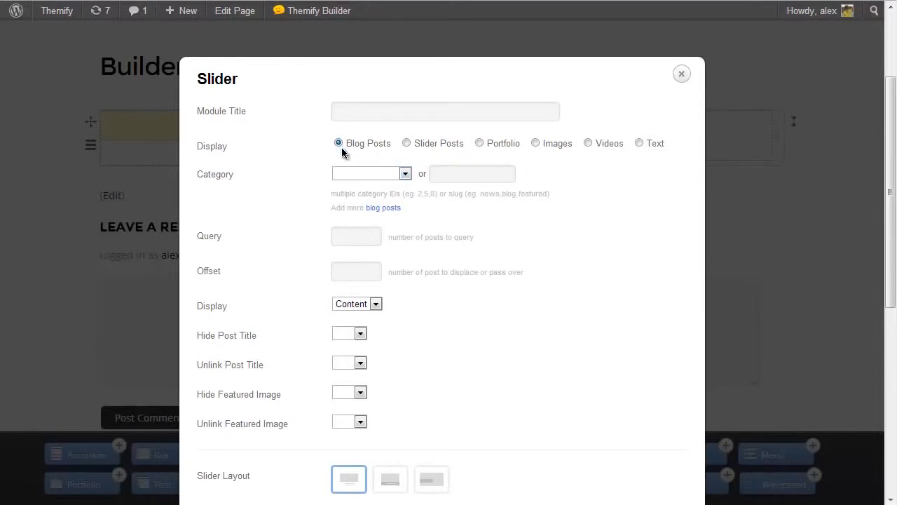
left_click(364, 177)
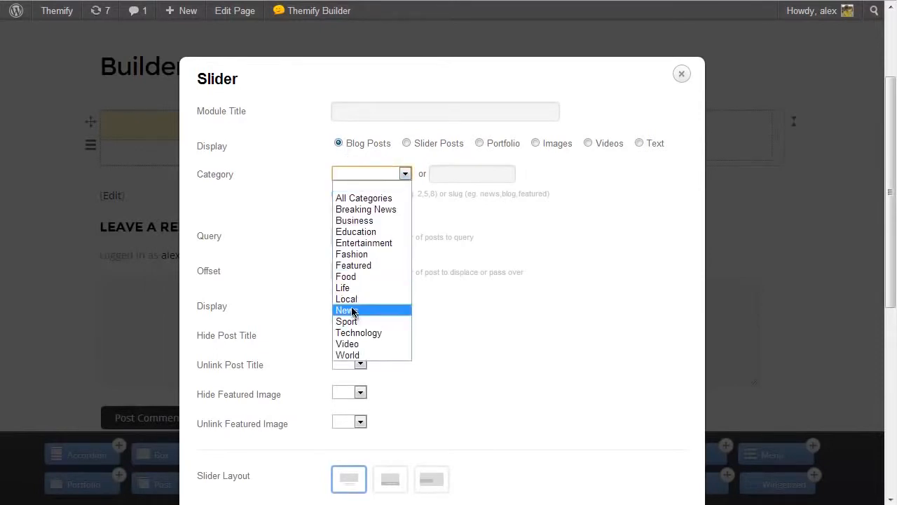
left_click(351, 310)
left_click(351, 237)
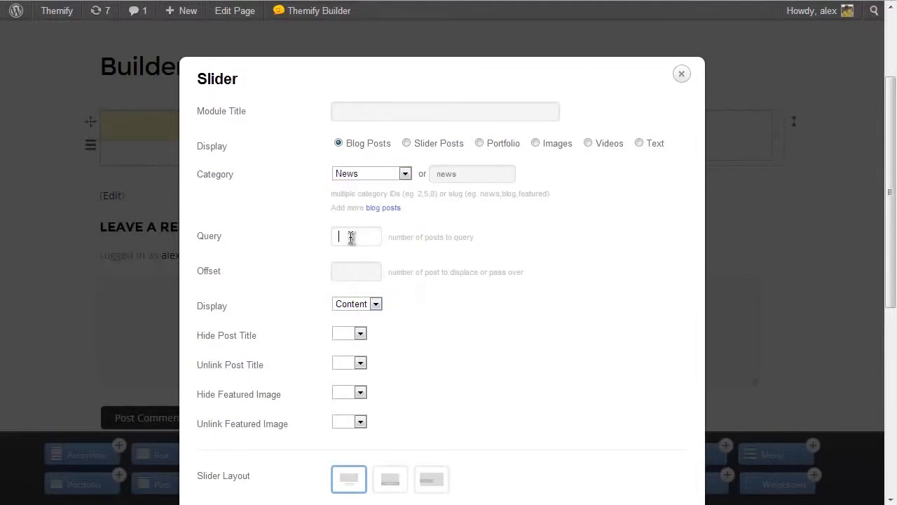
left_click(370, 315)
left_click(353, 338)
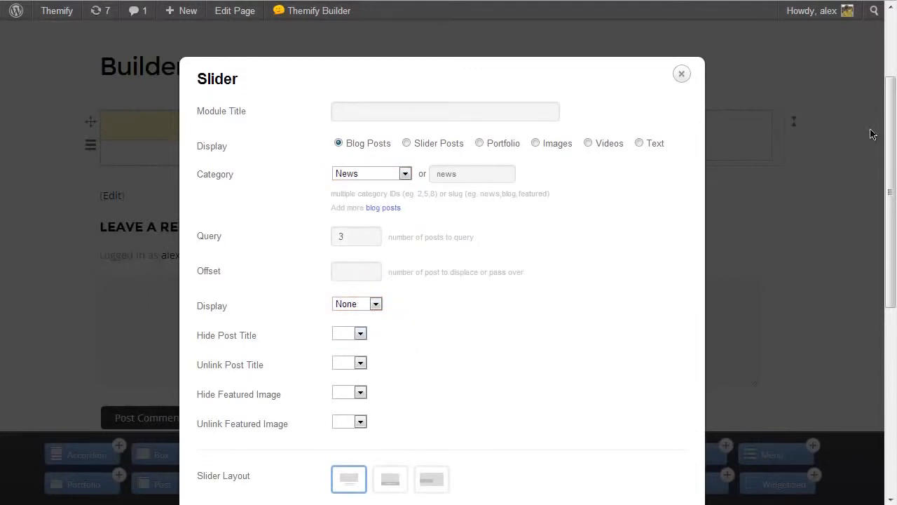
left_click_drag(889, 140, 881, 334)
left_click(660, 470)
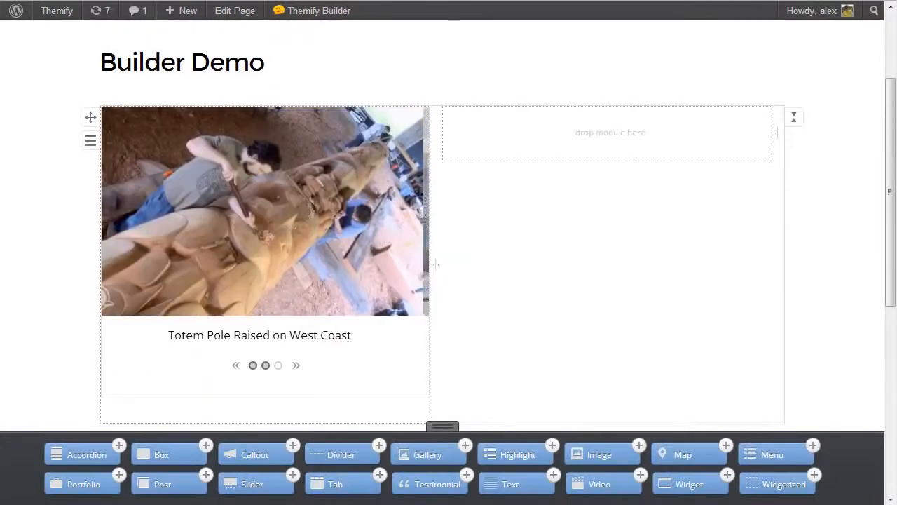
Add a Text module to the second column containing the shortcode [list_posts style="grid2" limit="2" image="yes" image_w="300" image_h="200"].
left_click_drag(505, 489, 554, 140)
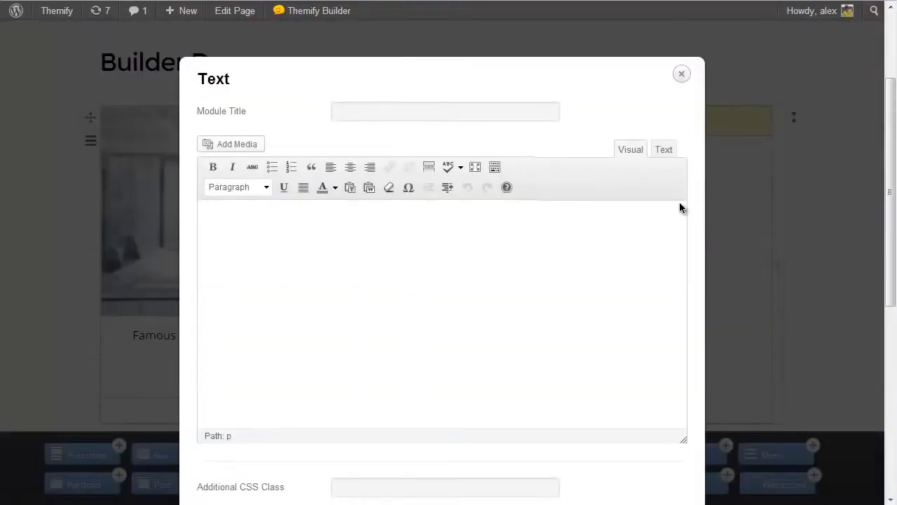
left_click(662, 151)
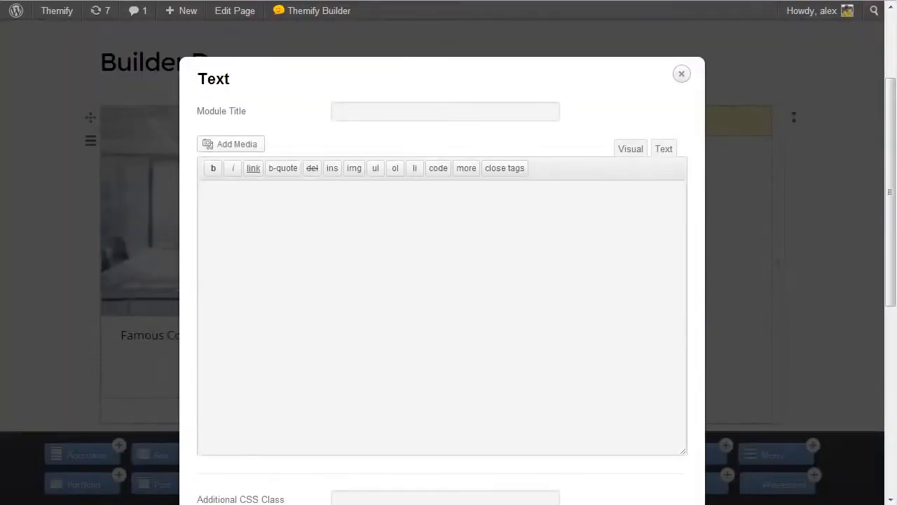
left_click(332, 299)
type("[list_posts style=\"grid2\" limit=\"2\" image=\"yes\" image_w=\"300\" image_h=\"200\"]")
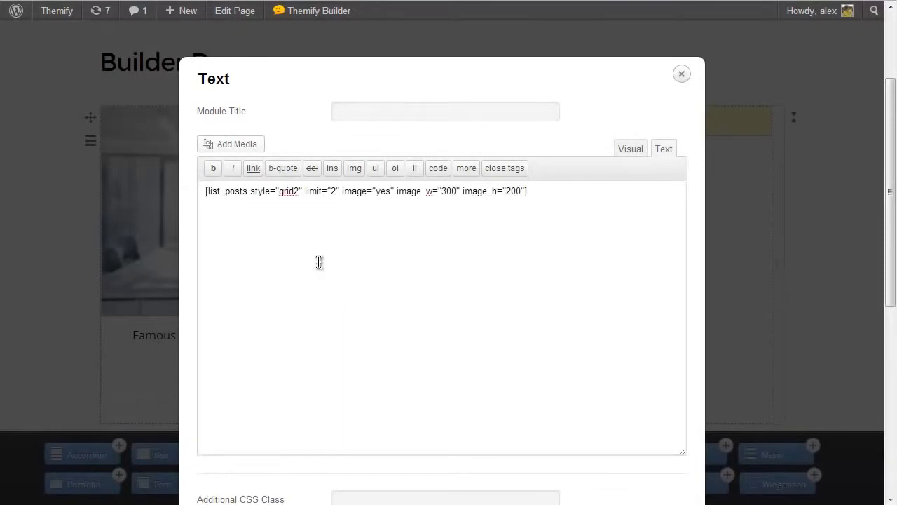
left_click(661, 458)
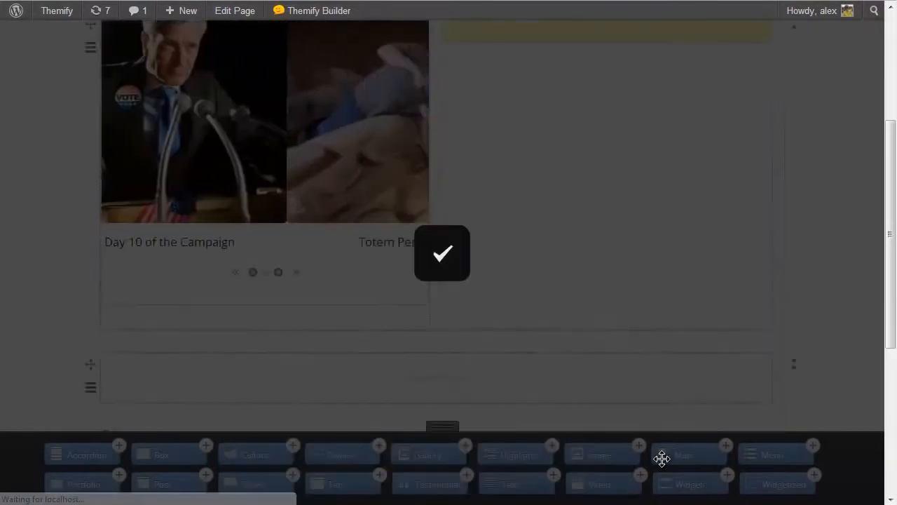
scroll(661, 459, "up", 2)
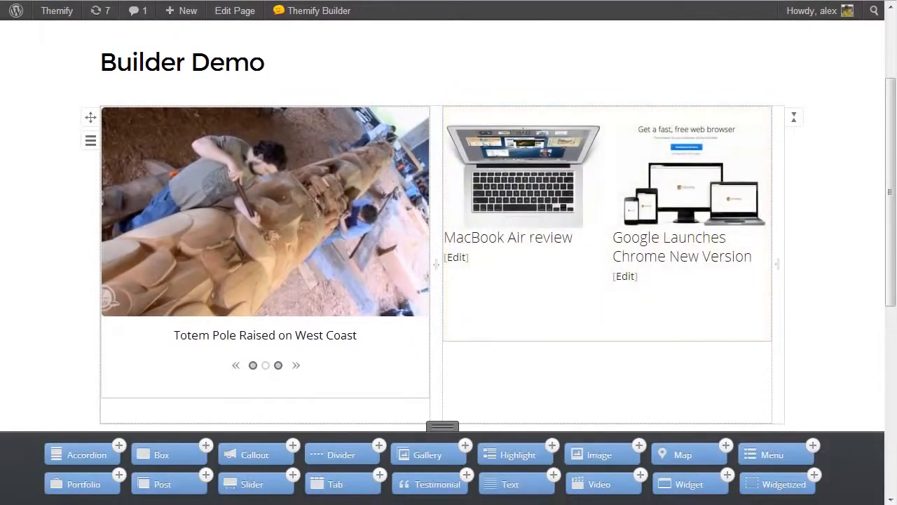
Divide the empty second row into three equal columns and add a Map module titled "Map" for London, UK to the middle one.
left_click_drag(891, 166, 886, 256)
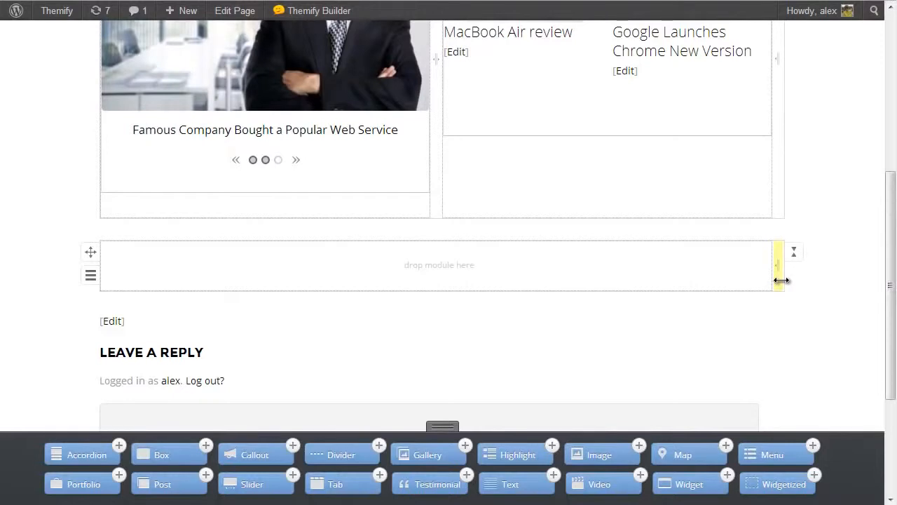
left_click_drag(781, 280, 559, 272)
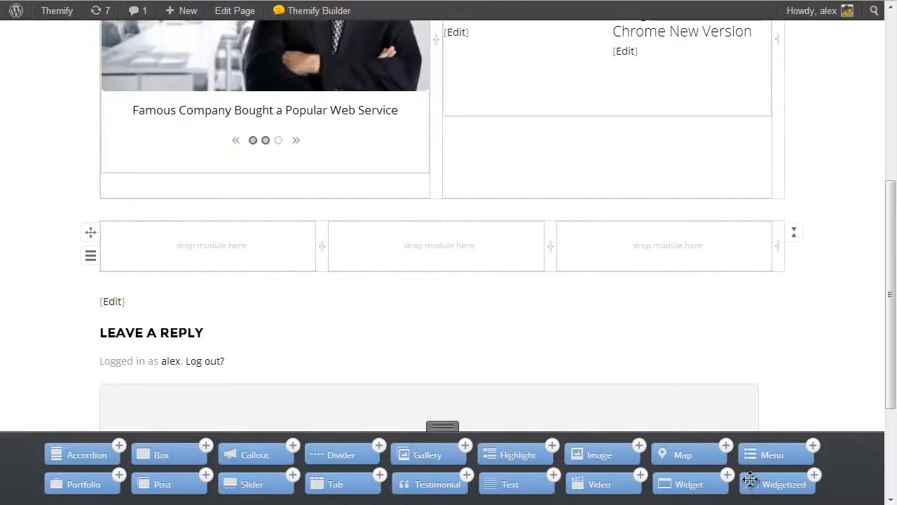
left_click_drag(685, 455, 418, 251)
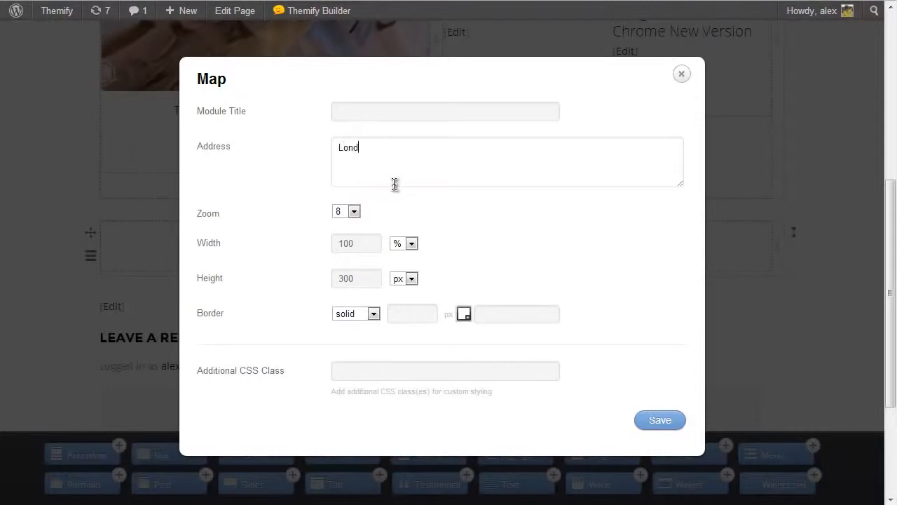
left_click(382, 113)
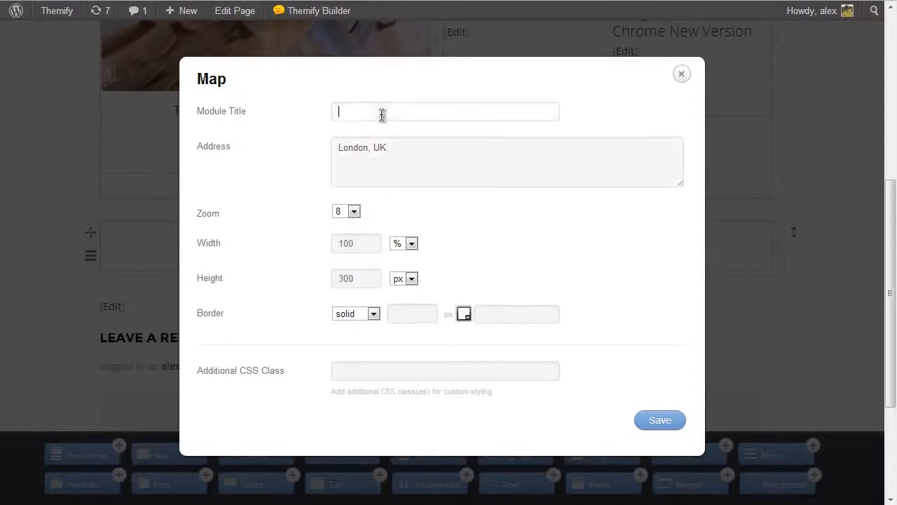
type("Map")
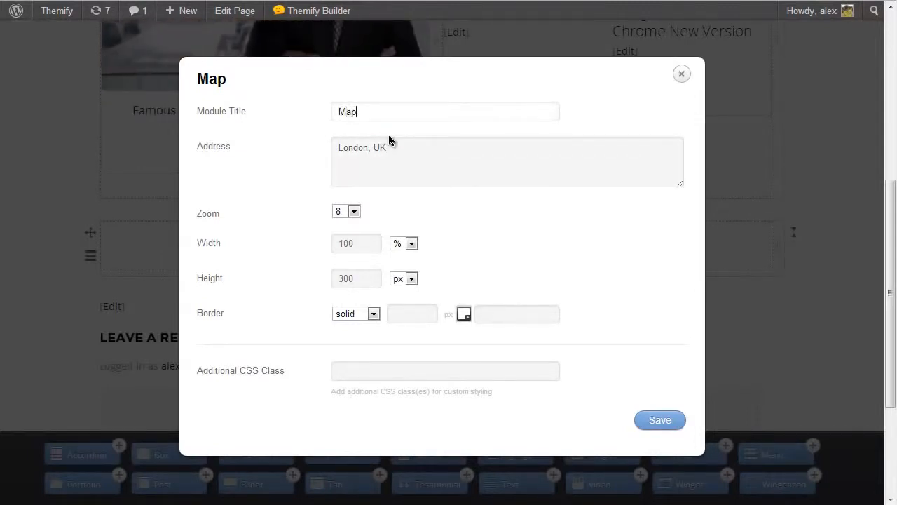
left_click(661, 420)
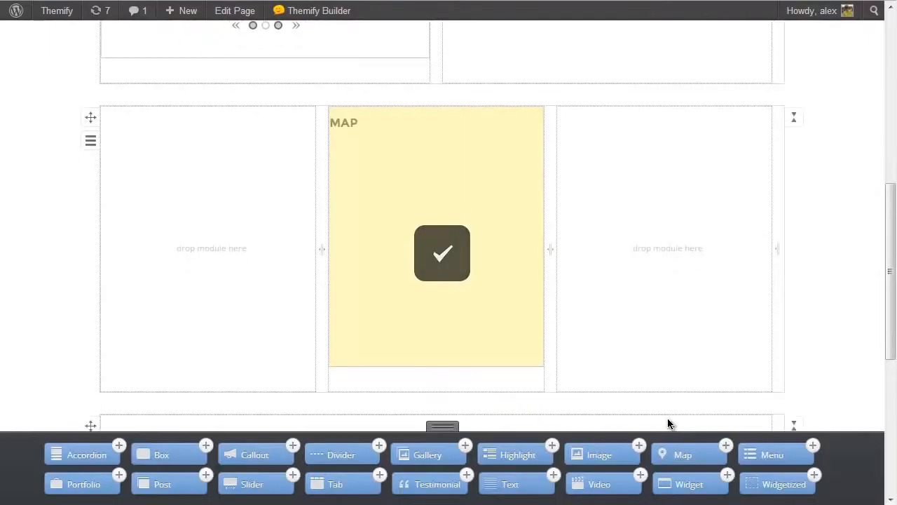
Add a Gallery module titled "Gallery" to the second row's first column, using six library photos from the podium speaker to the coastal rock.
left_click_drag(427, 454, 204, 265)
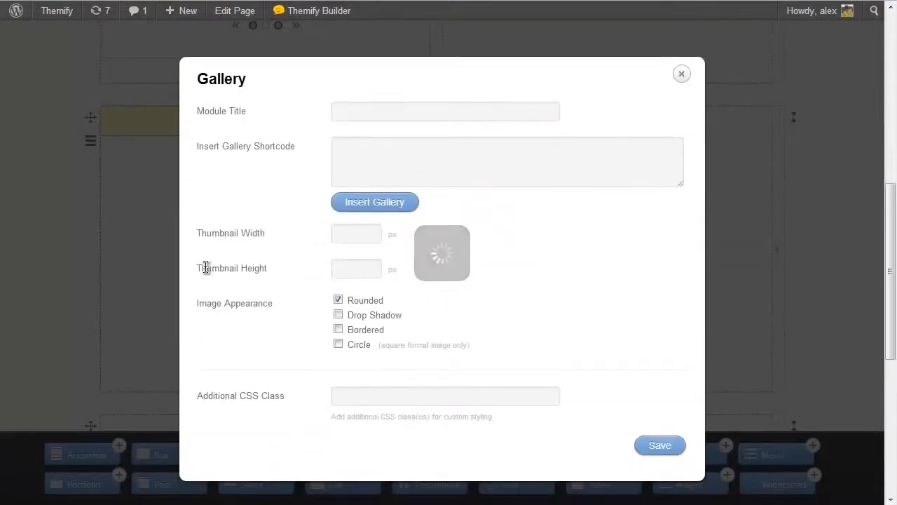
left_click(378, 202)
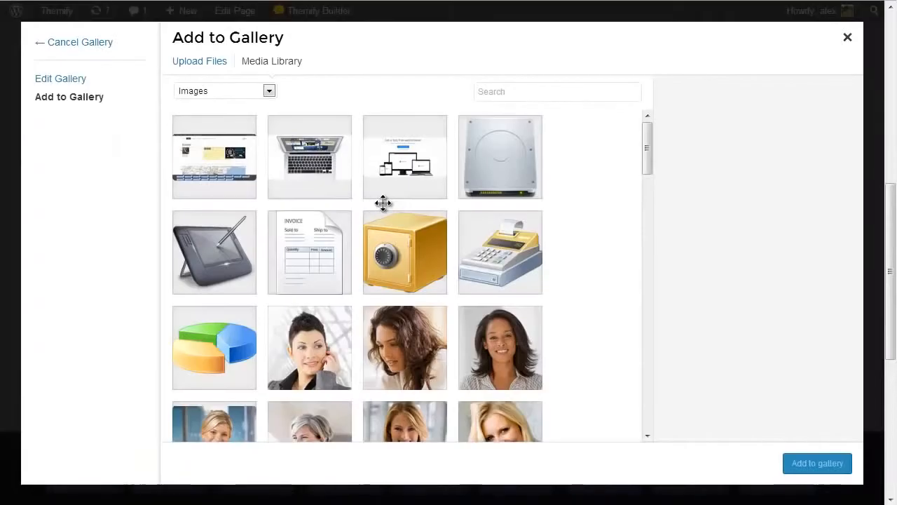
left_click_drag(645, 150, 648, 161)
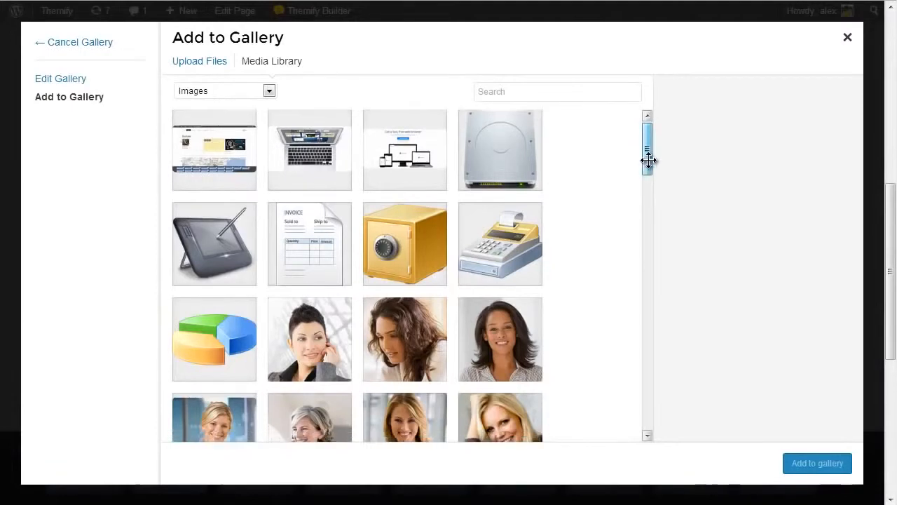
left_click(310, 198)
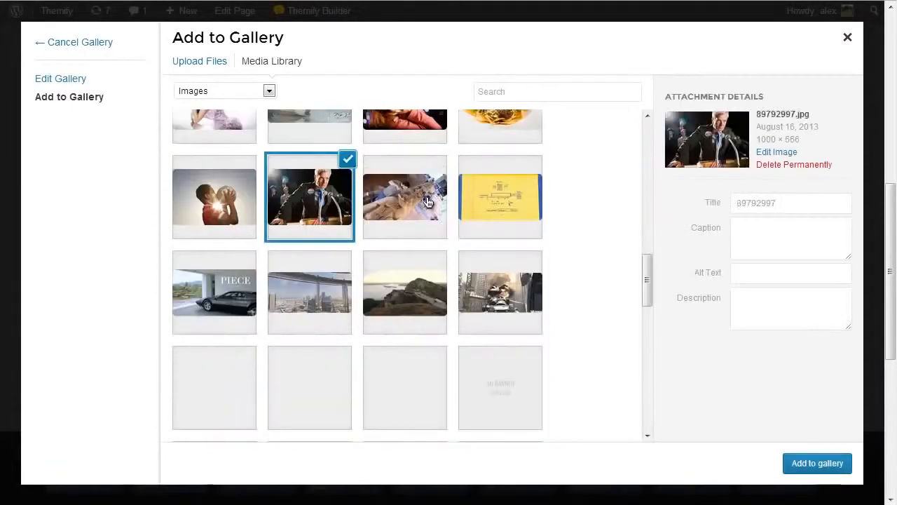
left_click(427, 202)
left_click(464, 208)
left_click(221, 283)
left_click(309, 291)
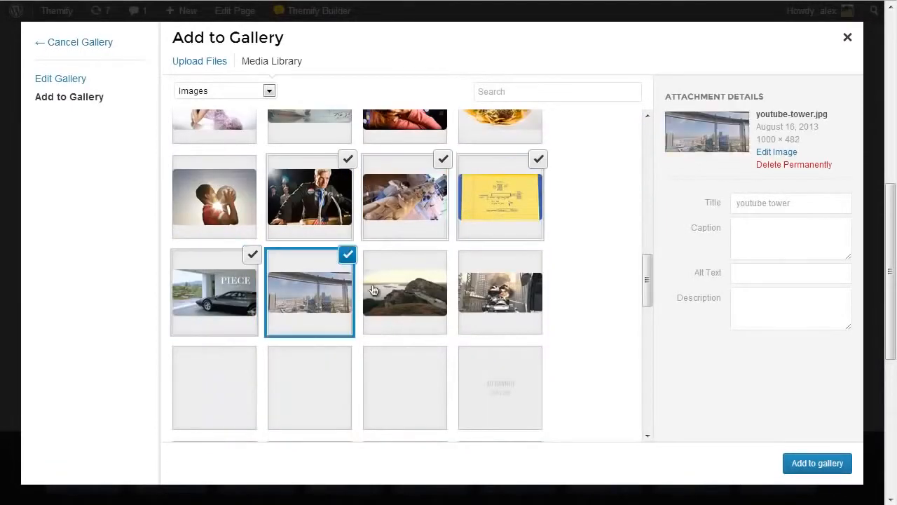
left_click(411, 304)
left_click(812, 471)
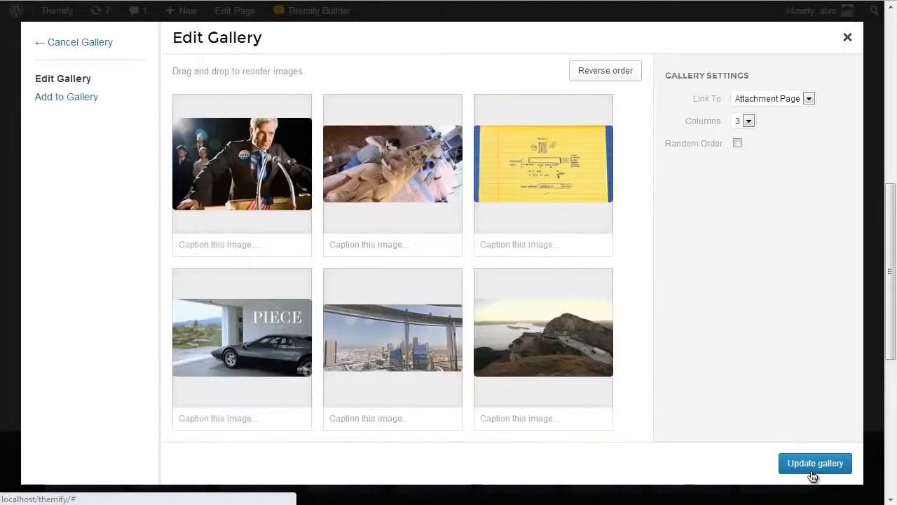
left_click(813, 471)
left_click(663, 452)
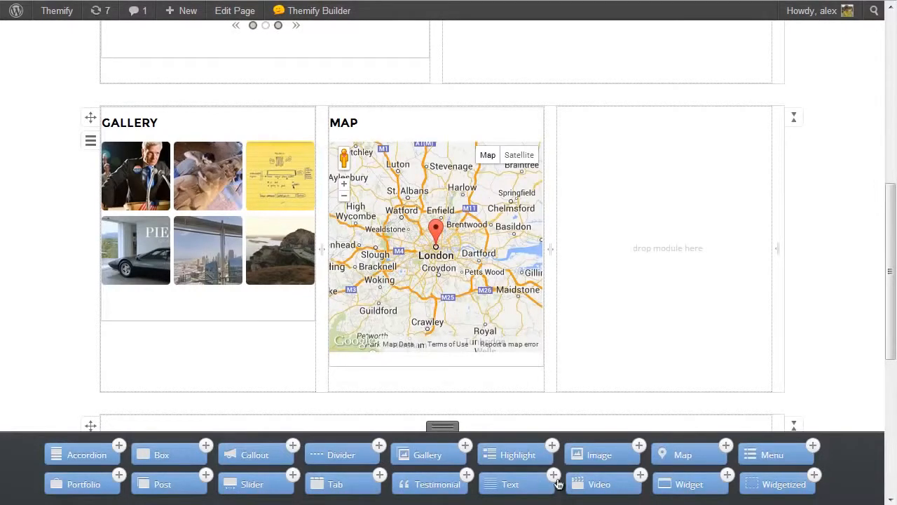
Add an Image module titled "Image" to the second row's third column, using 89792372.jpg from the media library.
left_click_drag(593, 457, 657, 181)
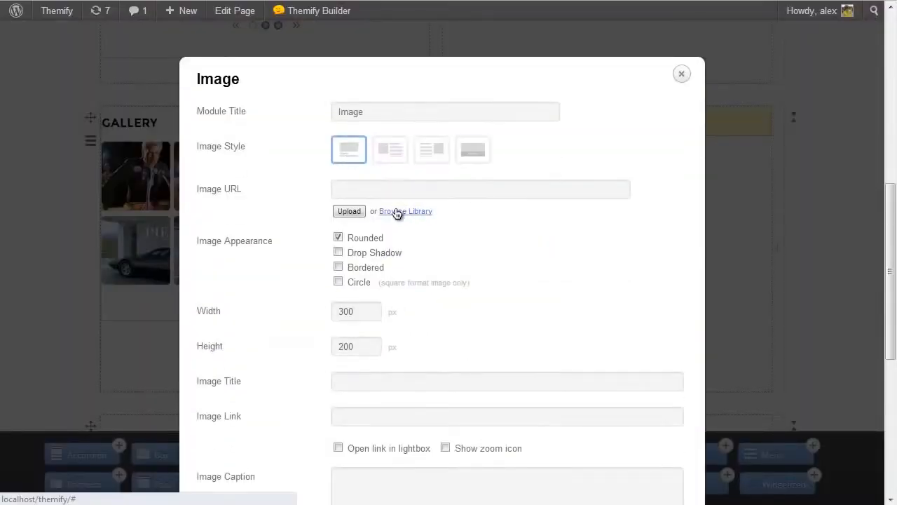
left_click(399, 213)
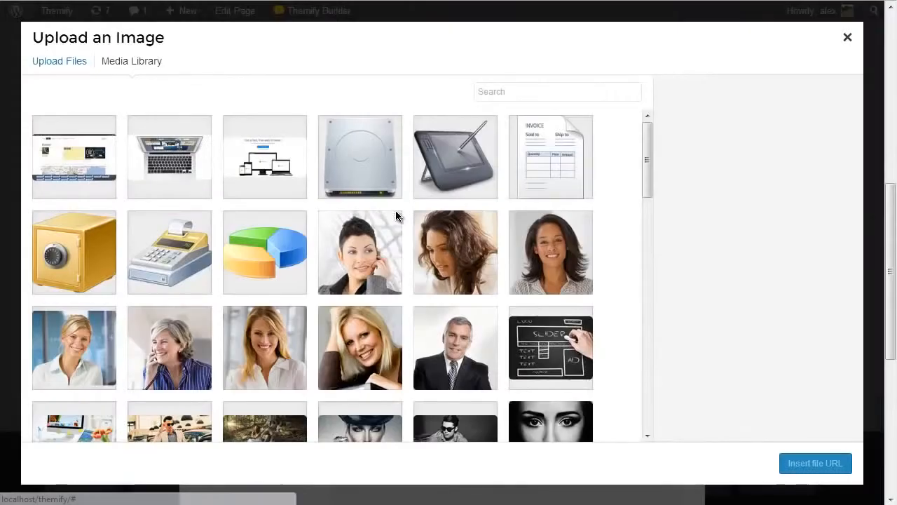
left_click_drag(645, 164, 644, 239)
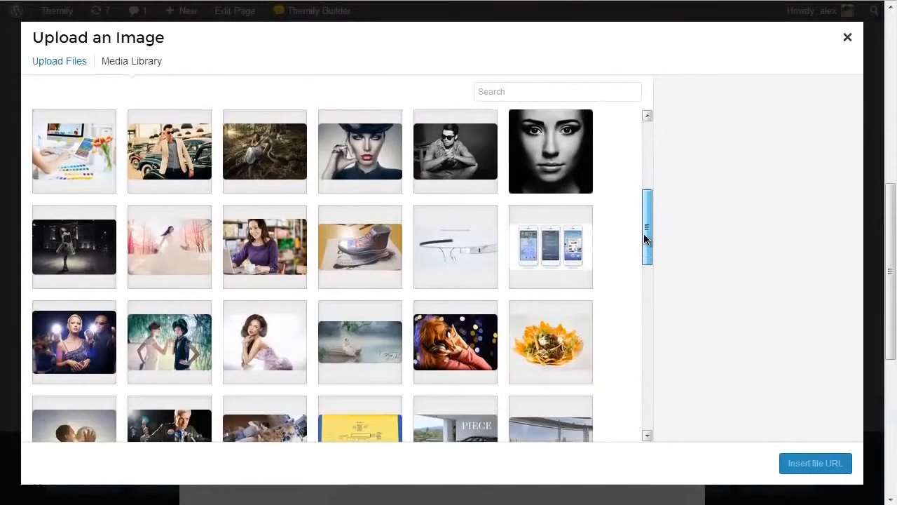
left_click(280, 241)
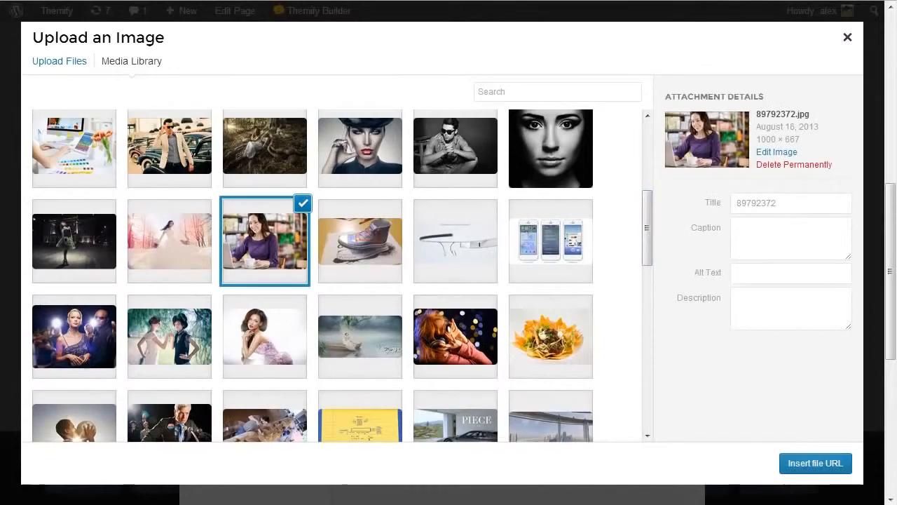
left_click(811, 468)
left_click_drag(891, 231, 890, 298)
left_click(660, 418)
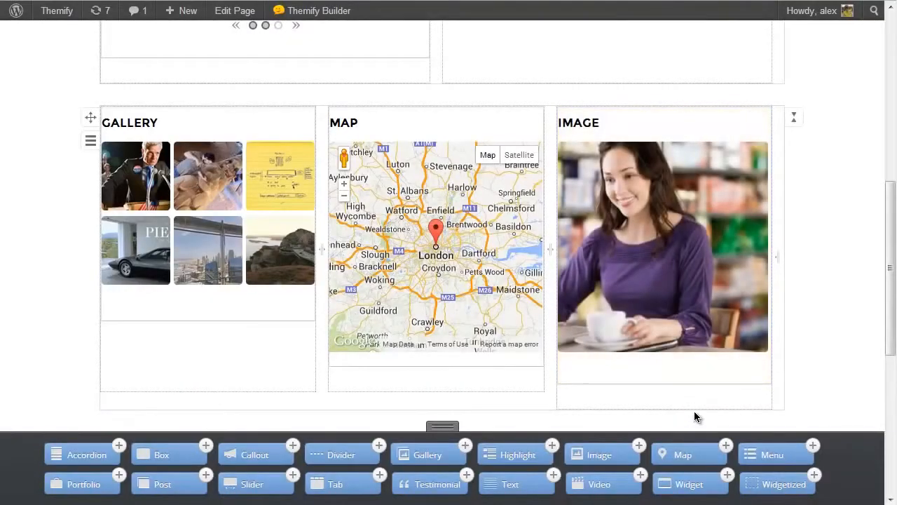
Divide the third row into one half and two quarter columns, and add a grey, rounded, non-gradient Main menu module to the half column.
left_click_drag(891, 202, 873, 282)
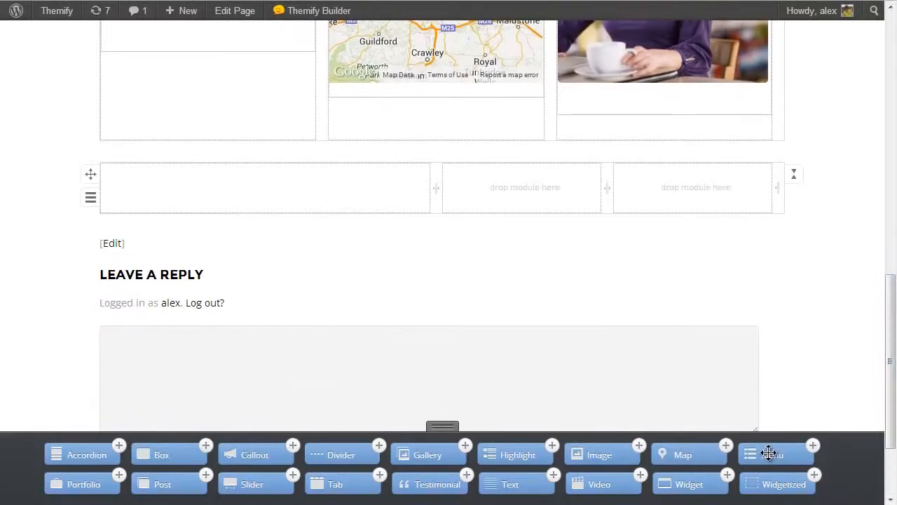
left_click_drag(769, 452, 178, 203)
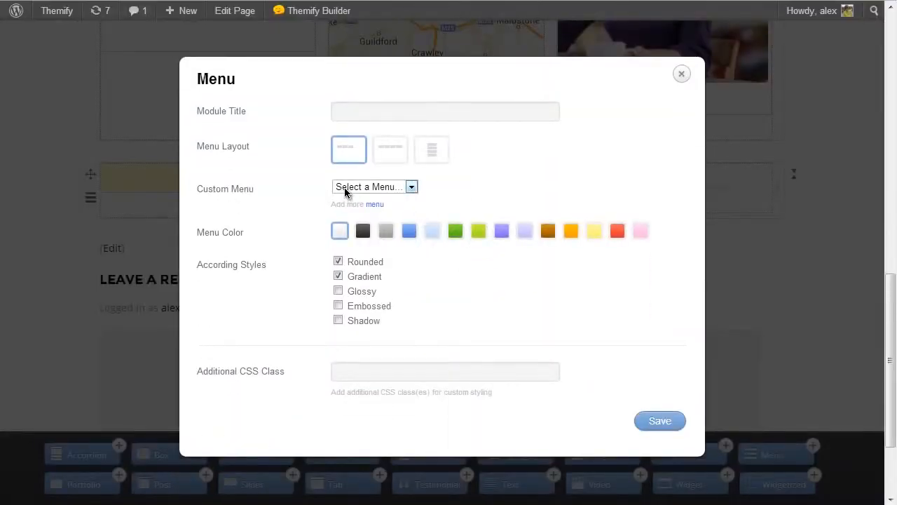
left_click(388, 189)
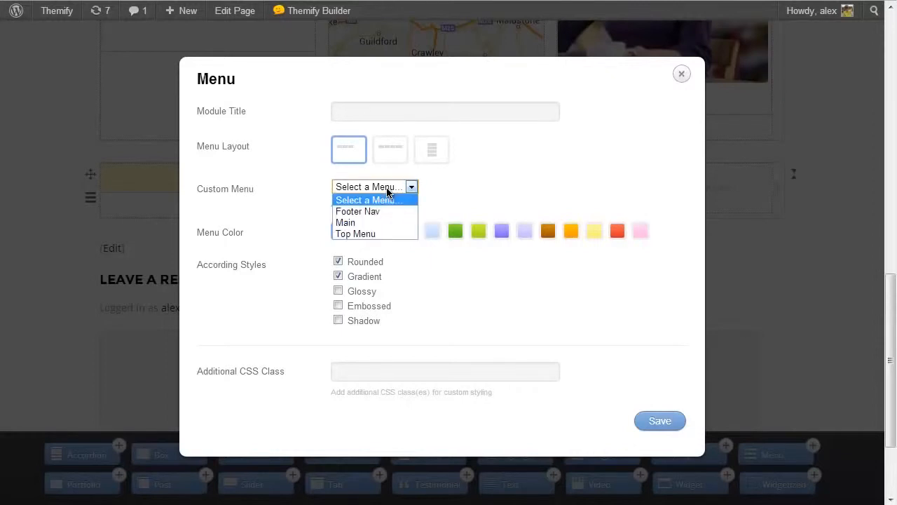
left_click(369, 223)
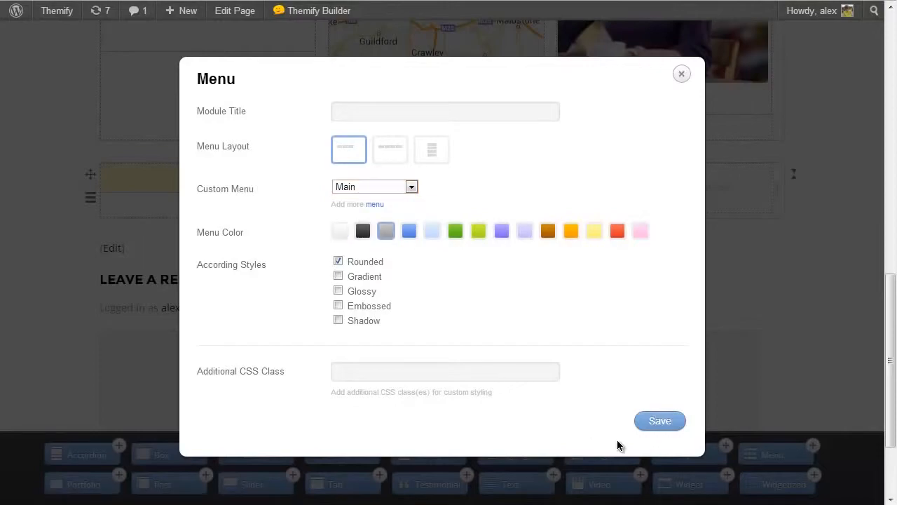
left_click(654, 425)
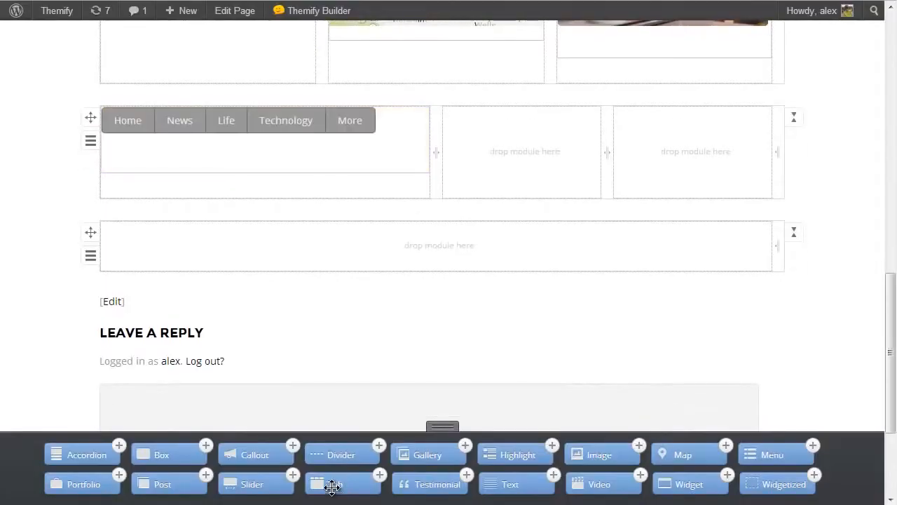
Add a Tab module below the menu in the third row, with lorem ipsum tabs titled "Tab 1", "Tab 2" and "Tab 3".
left_click_drag(341, 481, 176, 191)
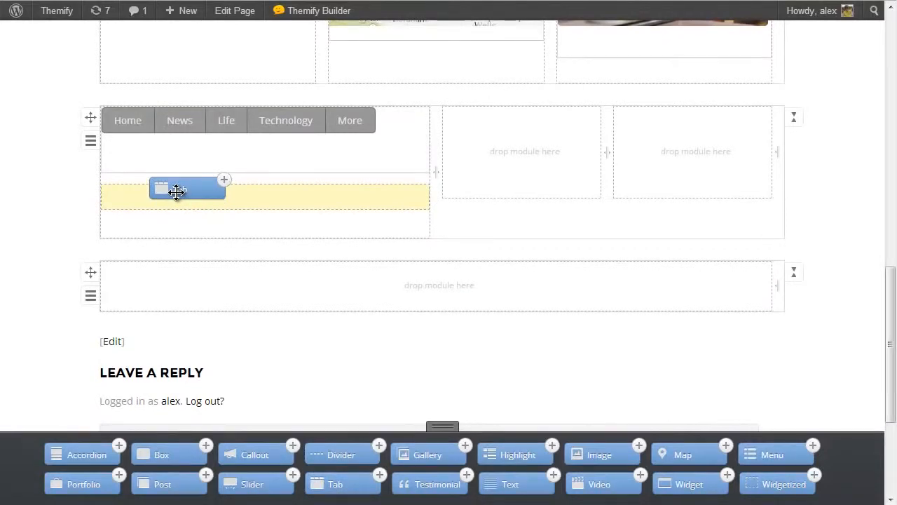
left_click_drag(176, 192, 176, 194)
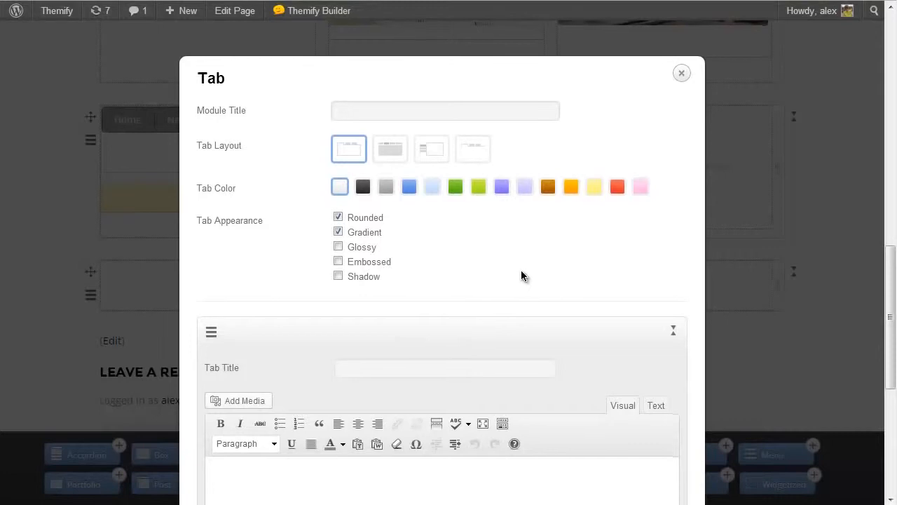
scroll(521, 275, "down", 1)
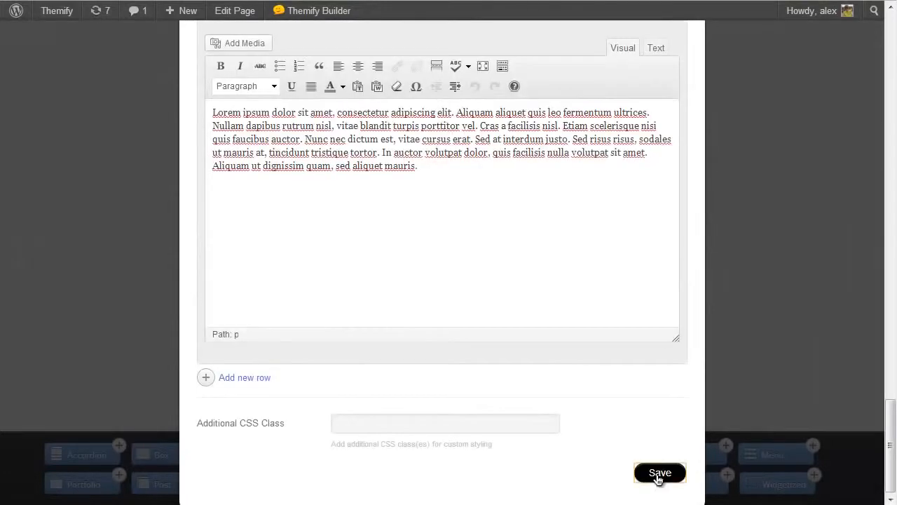
left_click(660, 474)
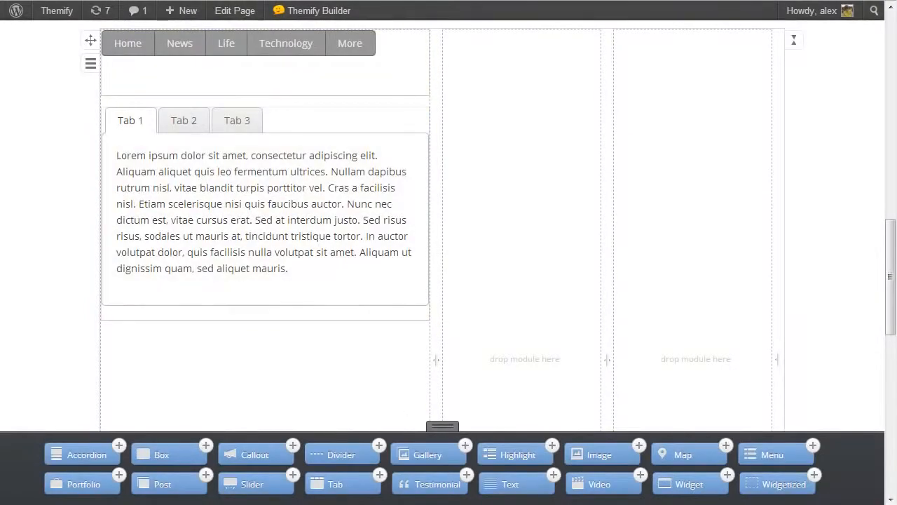
Add a Widget module to the third row's first quarter column, using the Calendar widget titled "Calendar".
left_click_drag(689, 484, 522, 243)
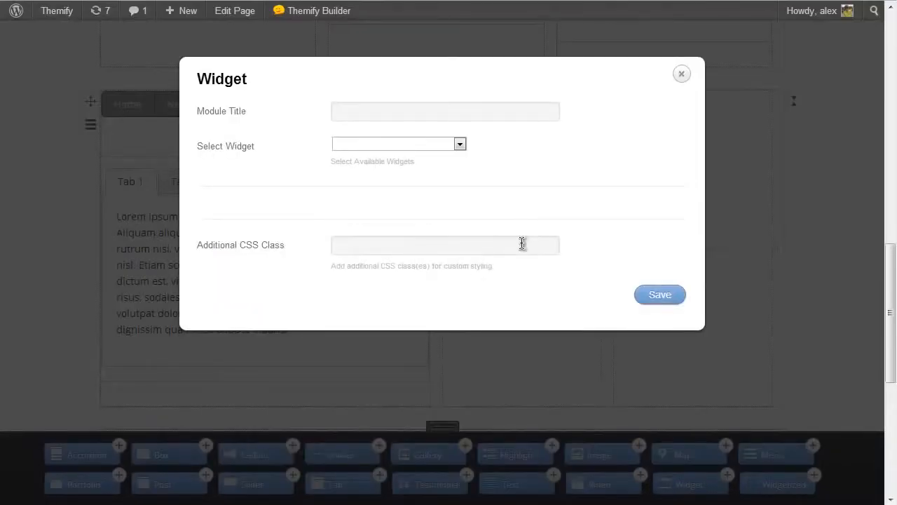
left_click(398, 143)
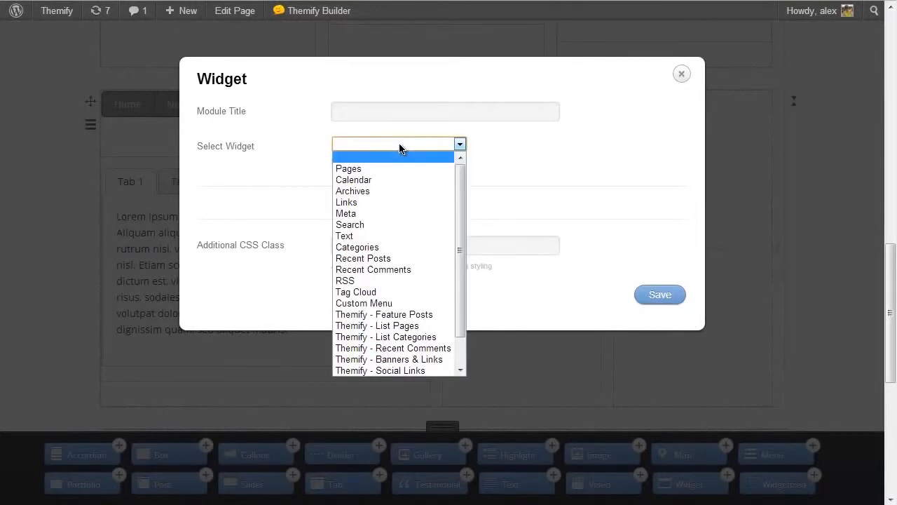
left_click(386, 179)
left_click(350, 218)
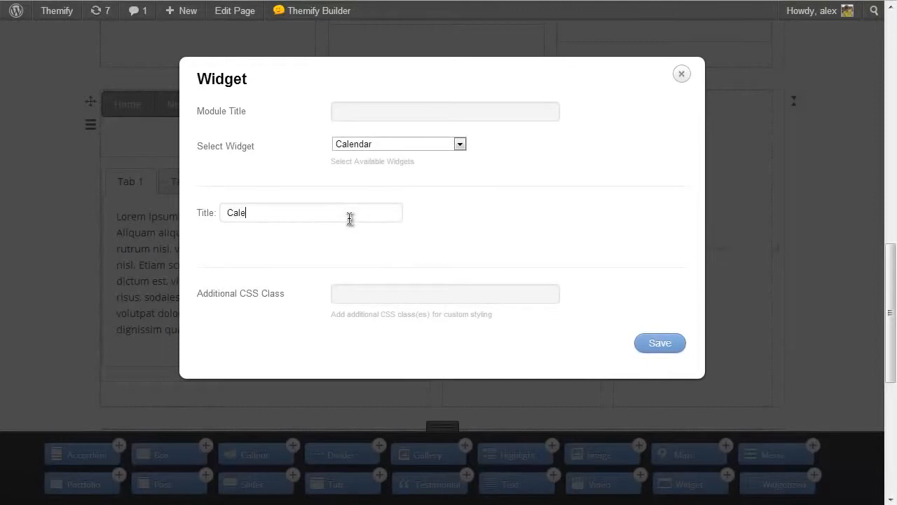
left_click(659, 343)
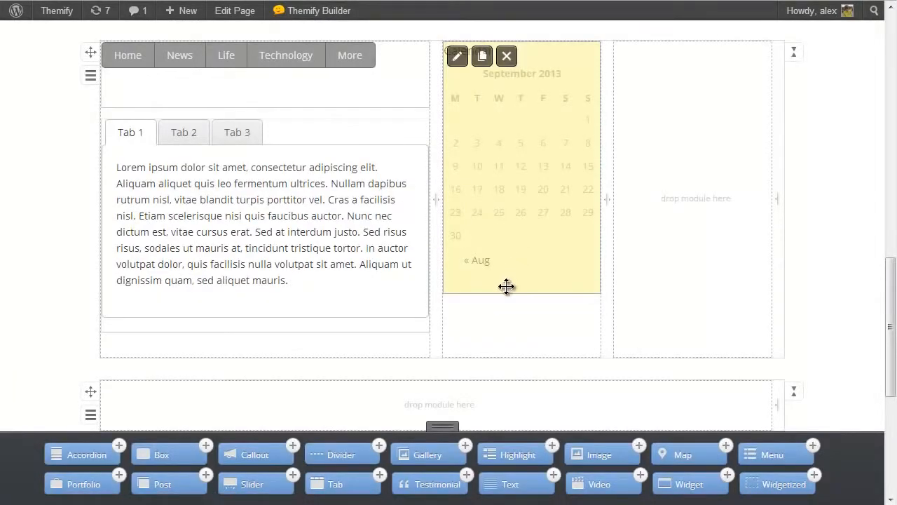
Duplicate the Calendar widget module within its column.
mouse_move(497, 261)
left_click(482, 57)
scroll(547, 226, "down", 2)
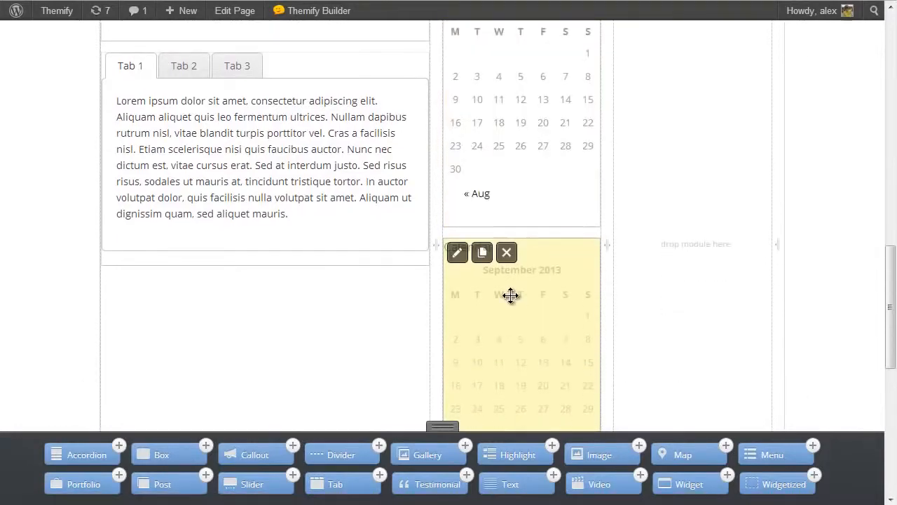
Change the lower Calendar module to the Archives widget titled "Archives" and move it above the remaining calendar.
left_click(456, 254)
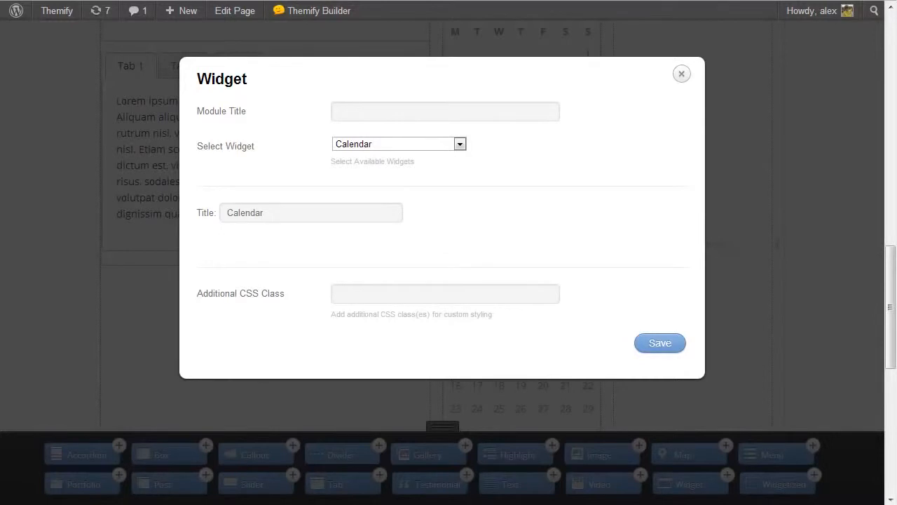
left_click(414, 146)
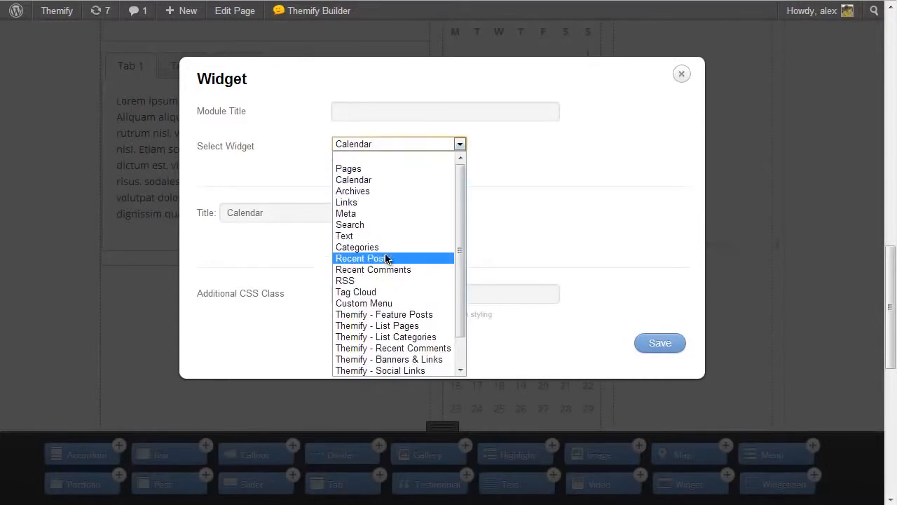
left_click(373, 191)
left_click(344, 213)
type("Archives")
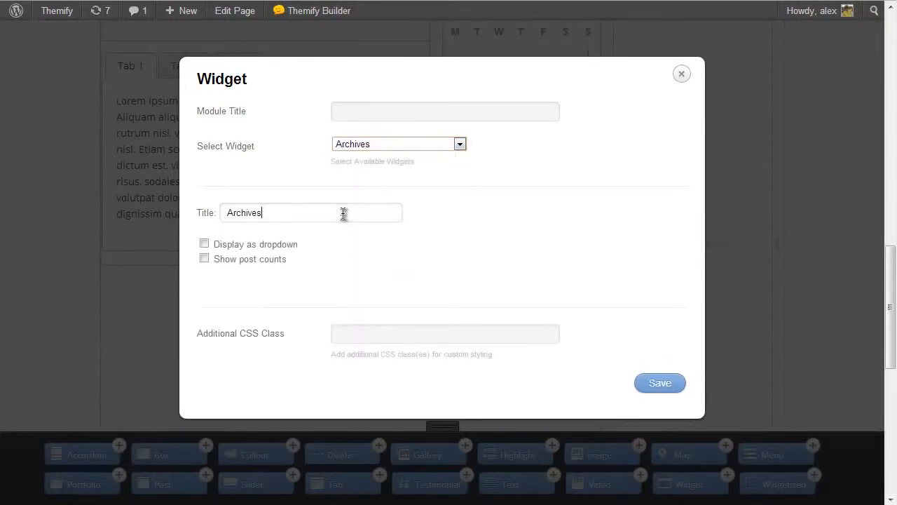
left_click(659, 383)
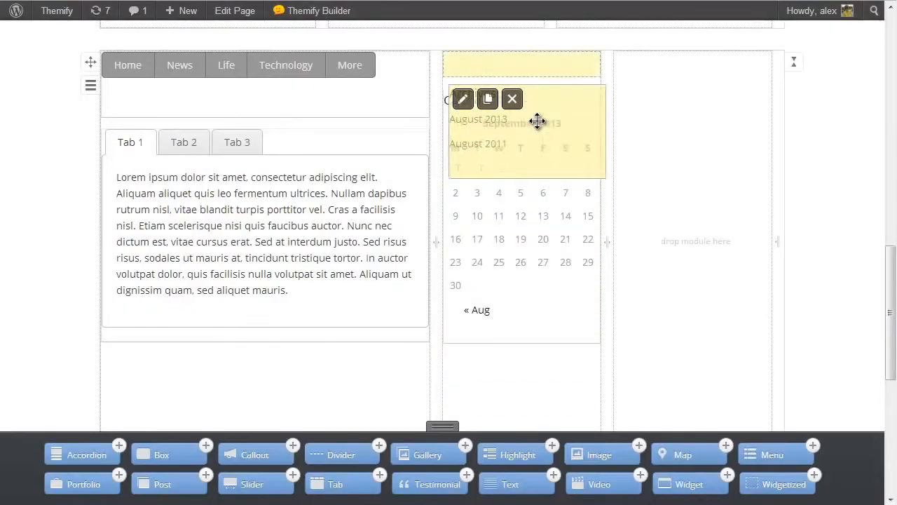
left_click_drag(537, 121, 526, 112)
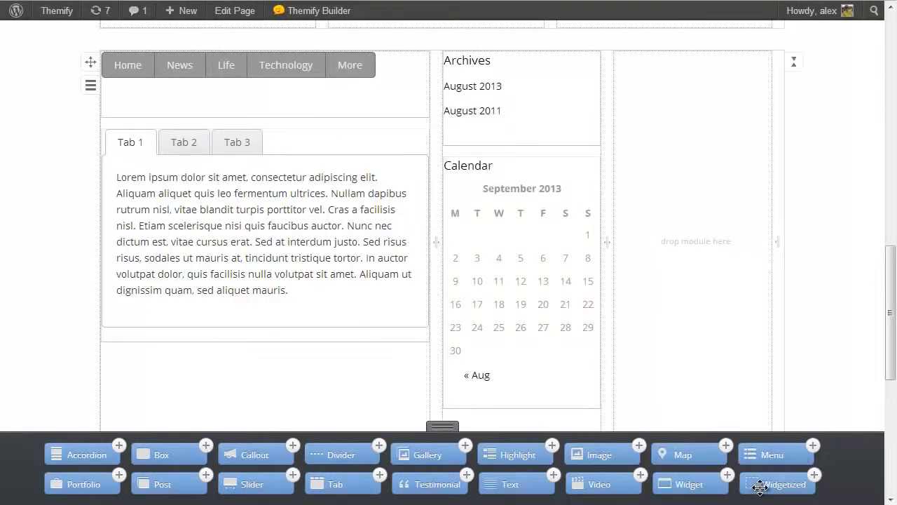
Add a Widgetized module to the third row's last quarter column, showing the Sidebar widget area.
left_click_drag(762, 485, 681, 225)
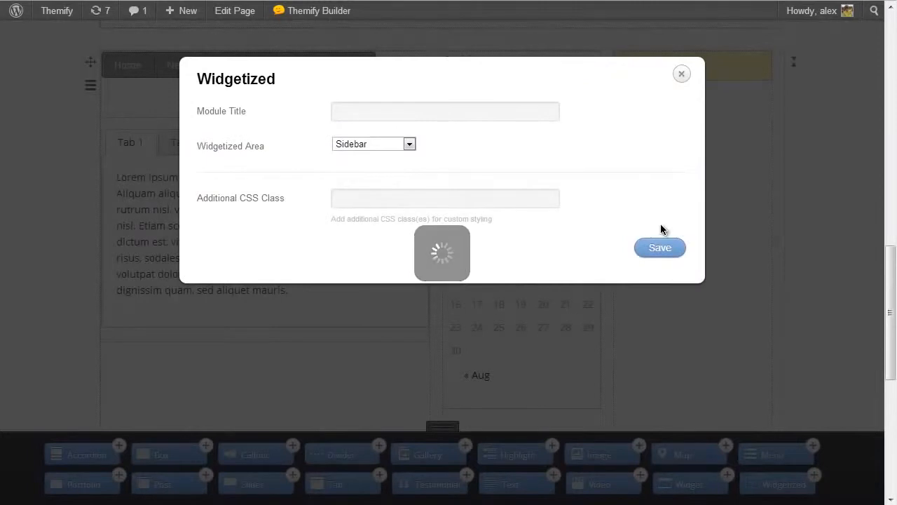
left_click(361, 144)
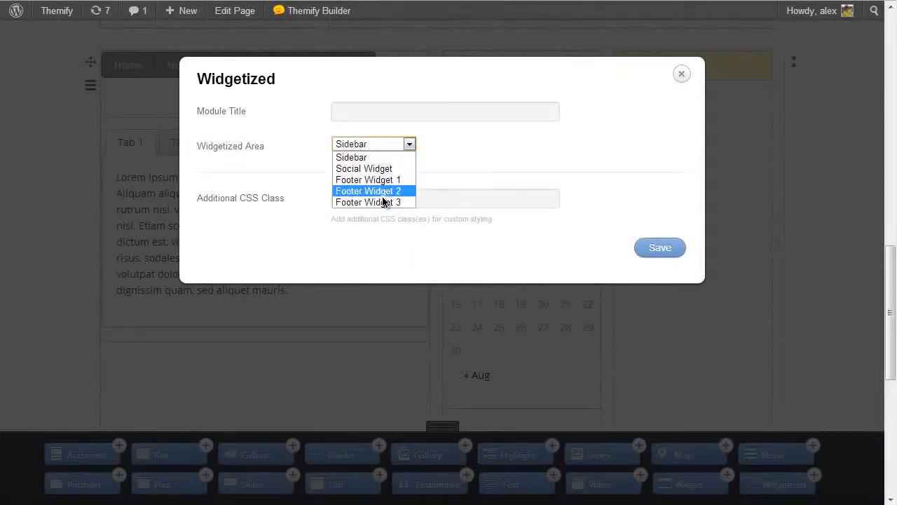
left_click(372, 159)
left_click(645, 247)
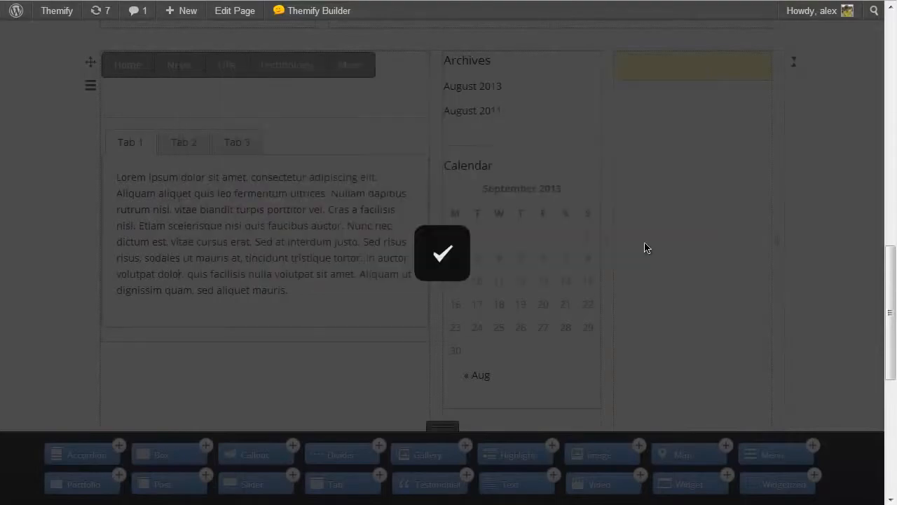
Turn off the Builder to return to the normal view of the page.
scroll(668, 141, "down", 3)
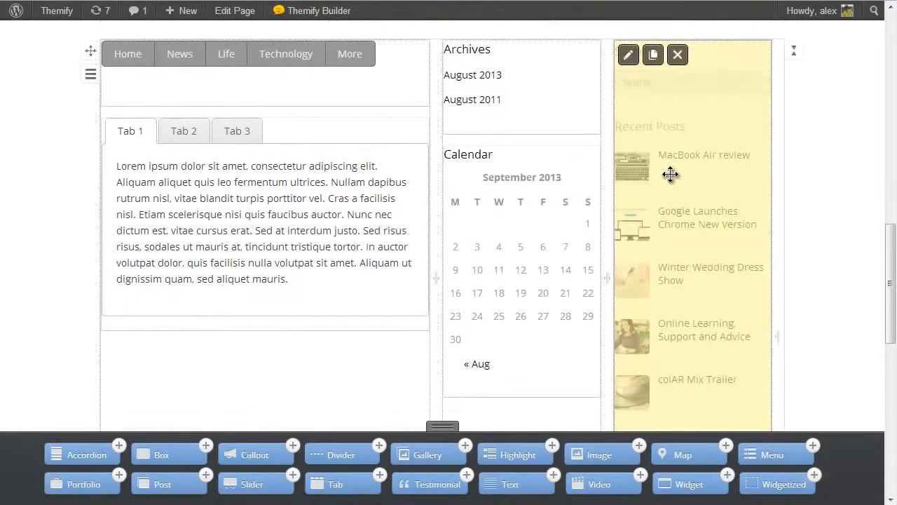
scroll(673, 212, "down", 4)
left_click_drag(888, 377, 891, 289)
mouse_move(343, 14)
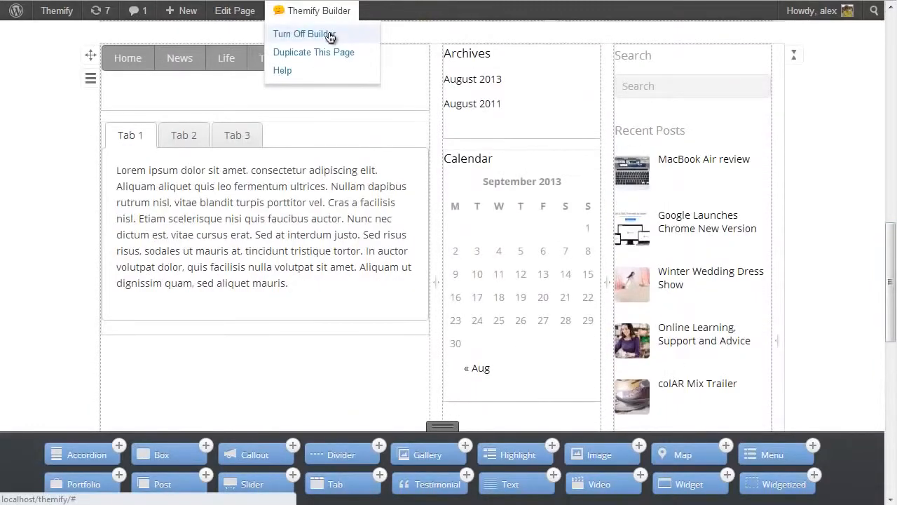
left_click(328, 35)
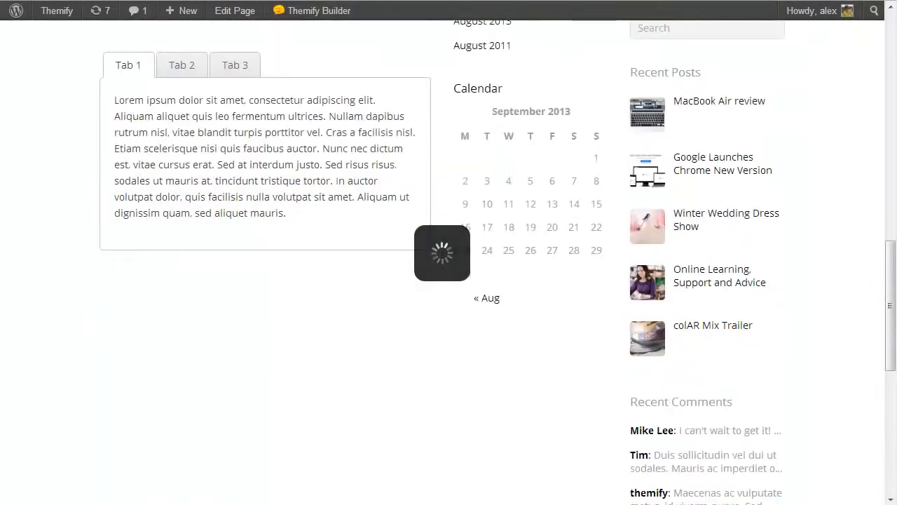
Review the finished Builder Demo page, from the tab, calendar and sidebar row up to the slider row.
scroll(170, 82, "down", 1)
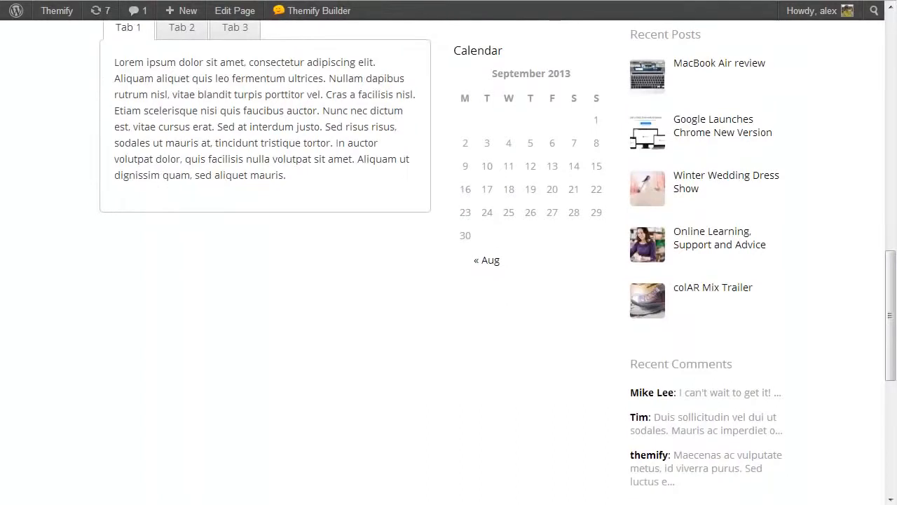
scroll(170, 82, "up", 3)
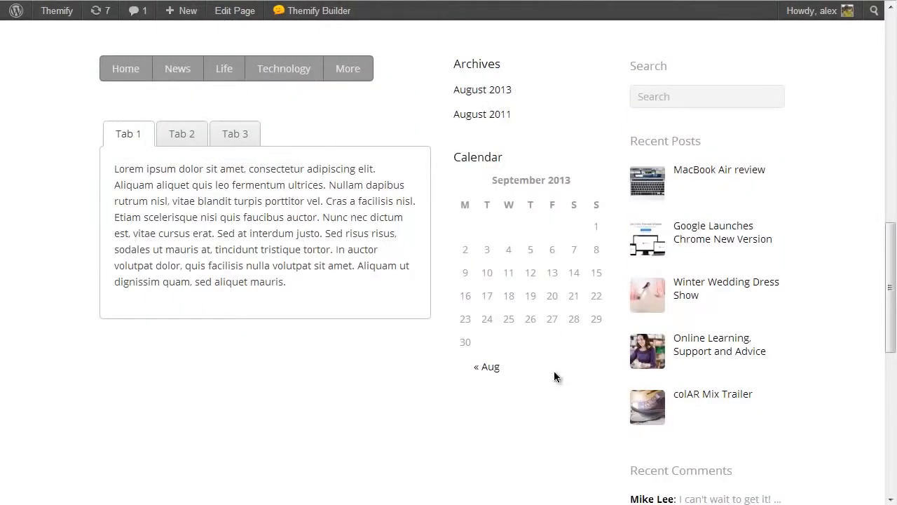
left_click_drag(891, 250, 885, 128)
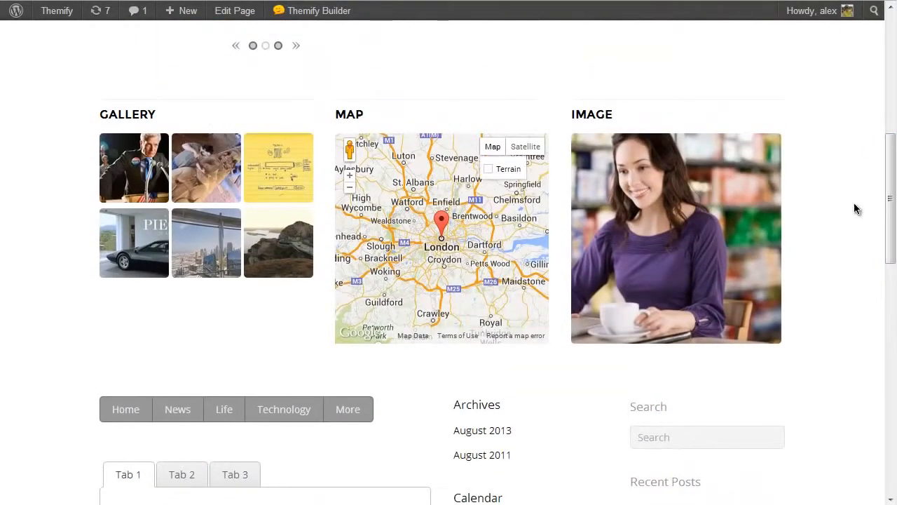
left_click_drag(889, 187, 887, 66)
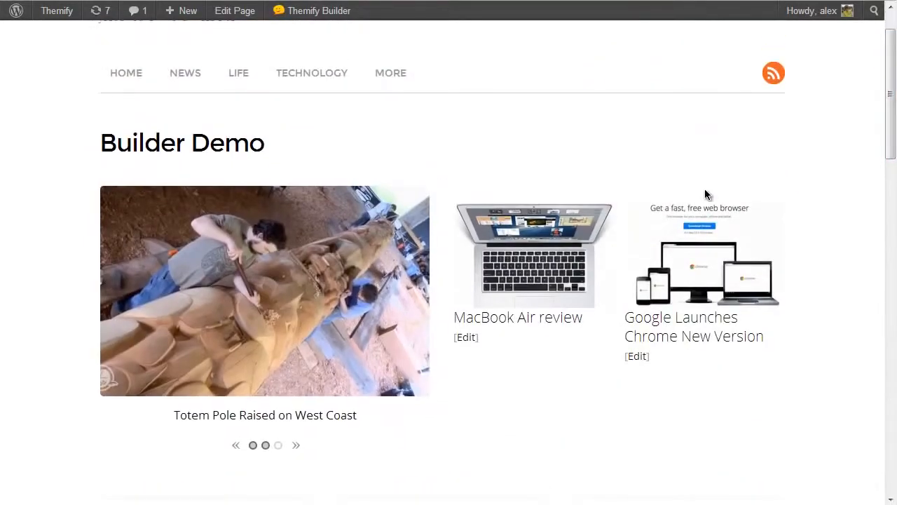
scroll(490, 183, "down", 1)
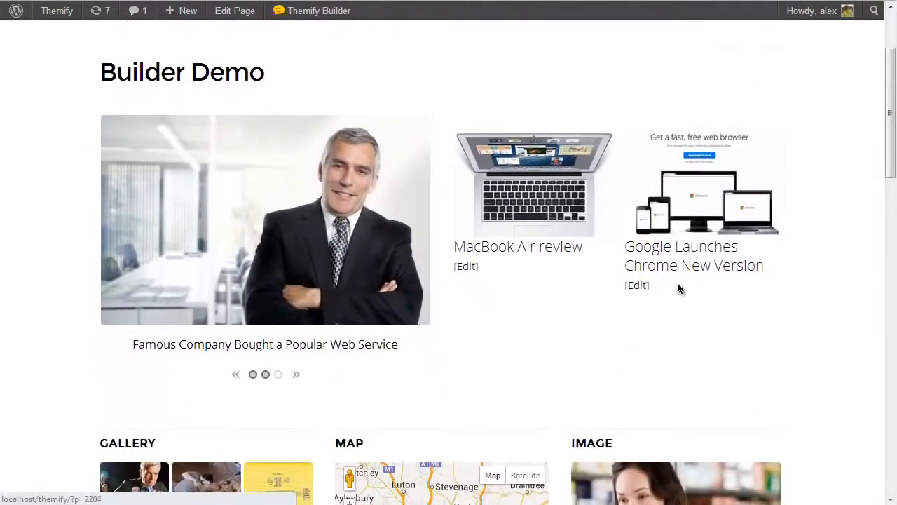